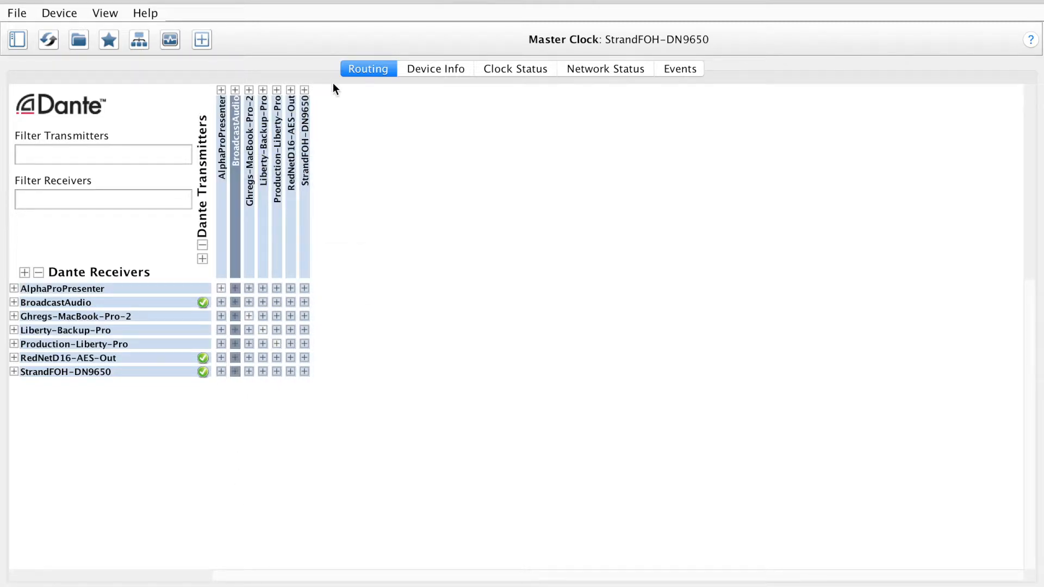
Step: Expand the channel lists of all Dante transmitters and all Dante receivers in the routing grid
left_click(221, 90)
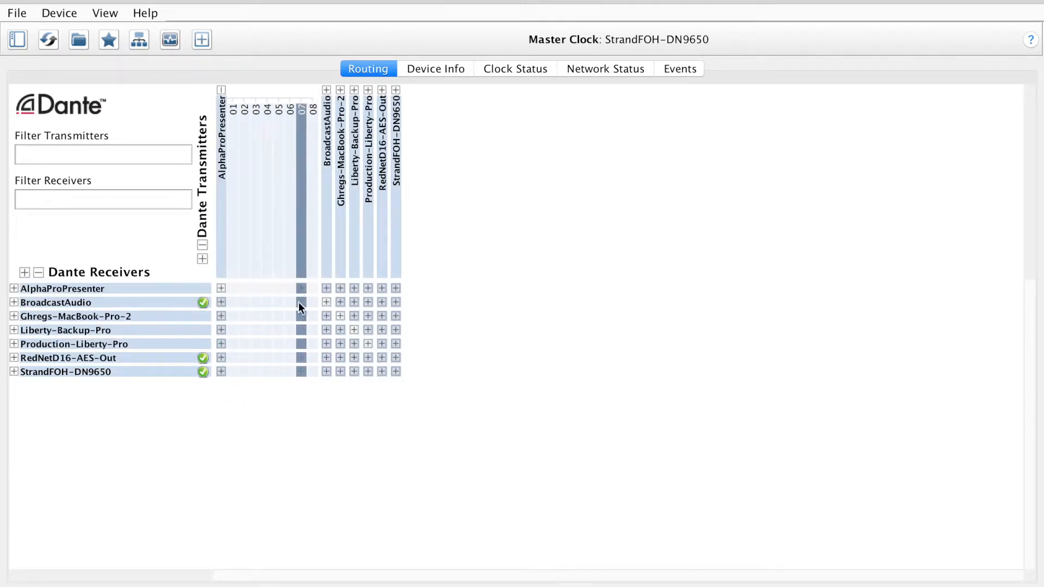
left_click(222, 90)
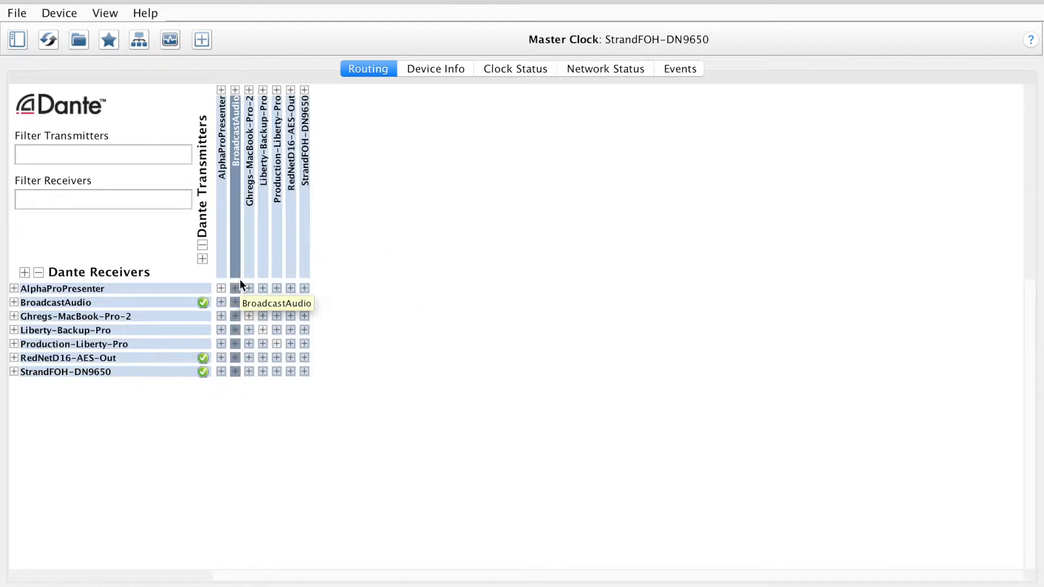
left_click(202, 257)
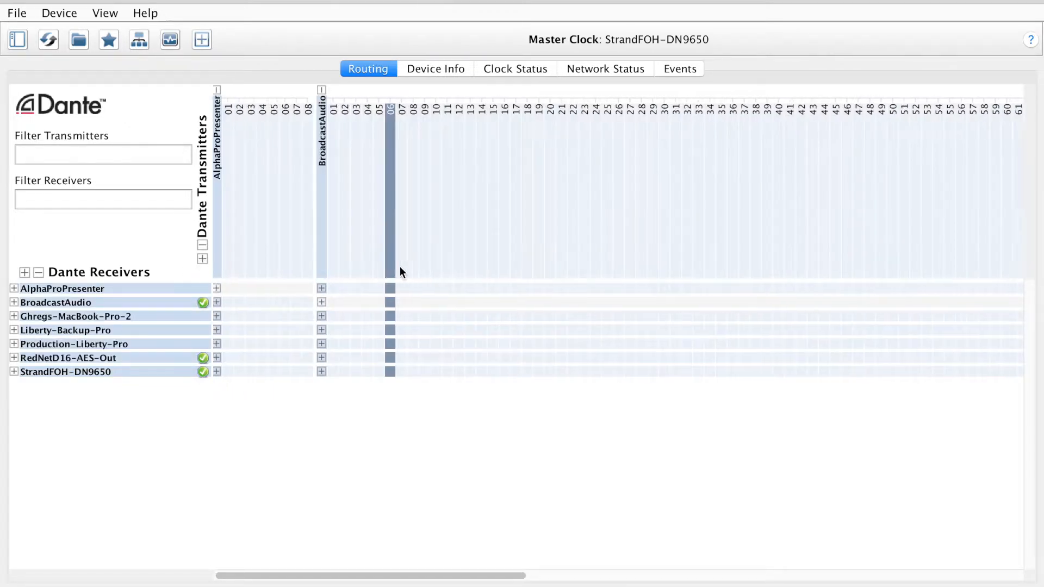
left_click(24, 273)
Step: Examine which of BroadcastAudio's 64 receive channels have subscriptions in the expanded routing grid
scroll(362, 372, "down", 3)
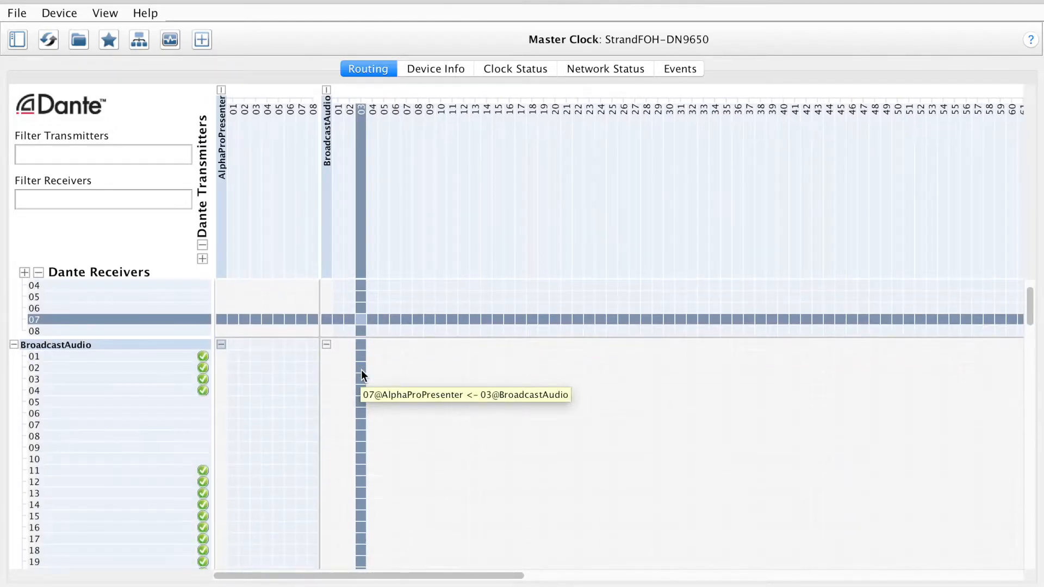
scroll(235, 314, "down", 3)
scroll(353, 413, "down", 3)
scroll(355, 410, "down", 8)
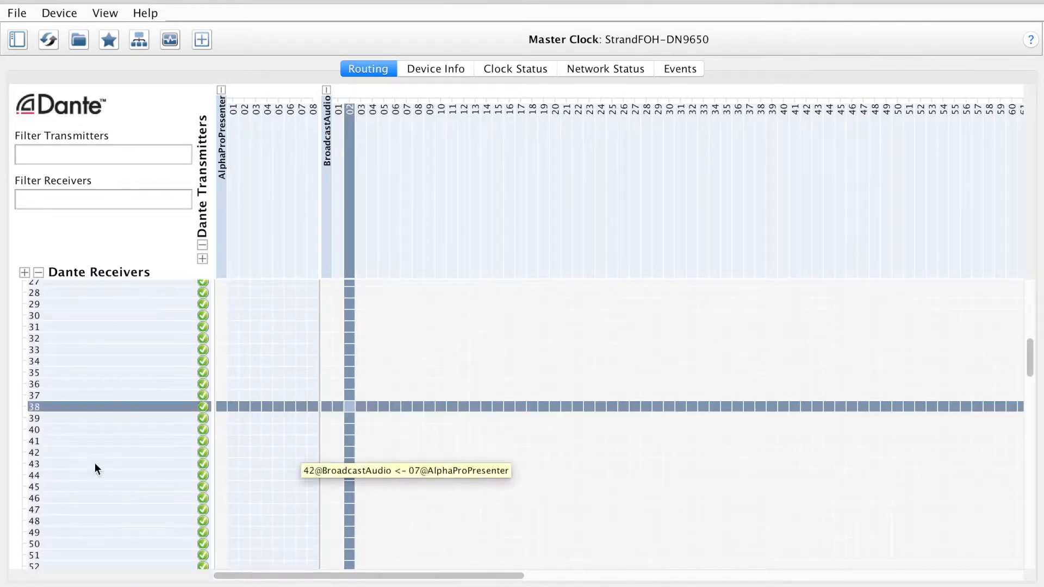
scroll(217, 394, "down", 9)
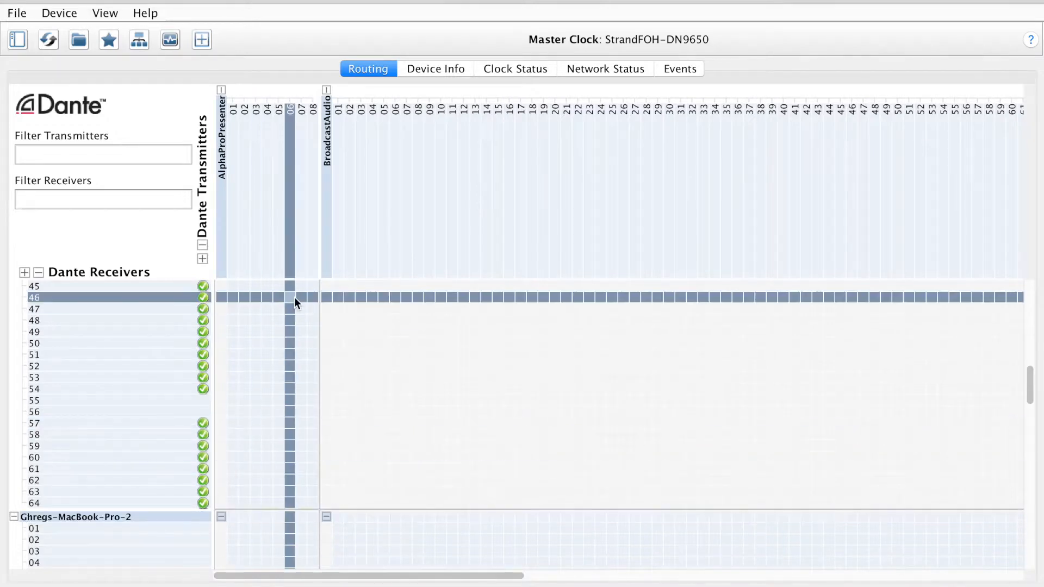
scroll(295, 300, "up", 6)
scroll(294, 297, "up", 15)
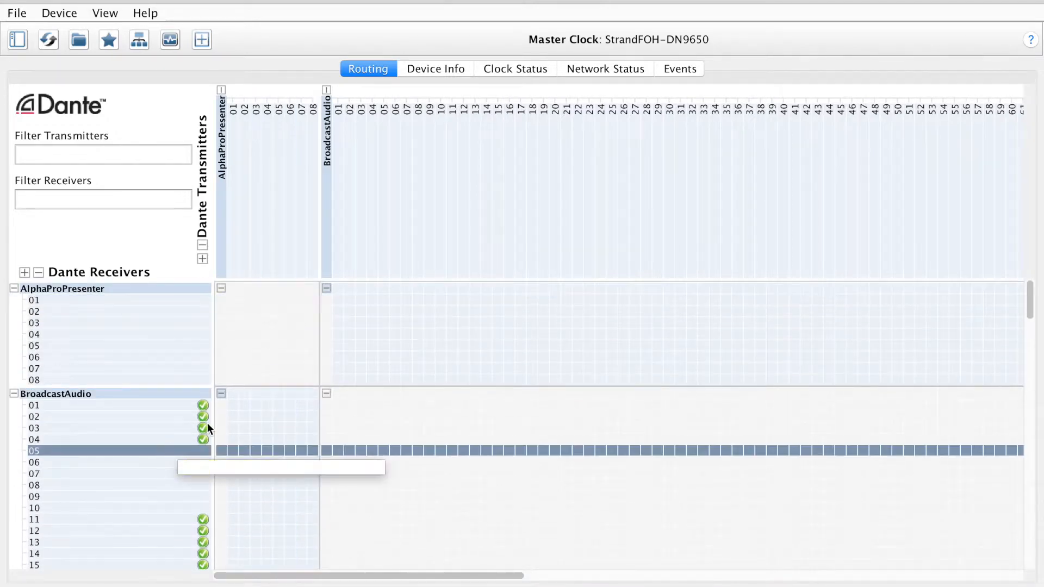
scroll(208, 424, "down", 3)
scroll(207, 423, "down", 20)
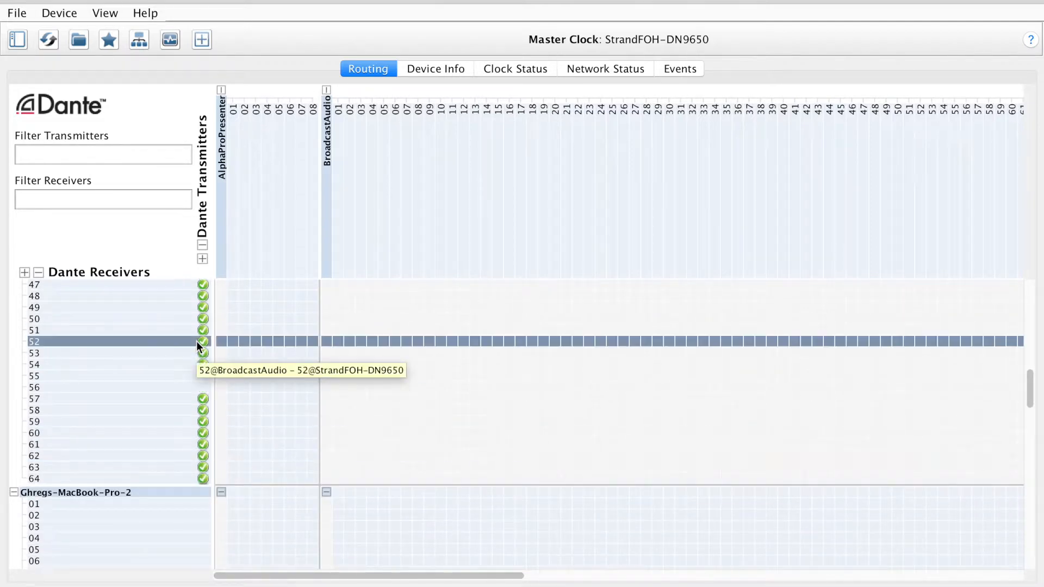
scroll(197, 341, "up", 7)
scroll(197, 341, "up", 18)
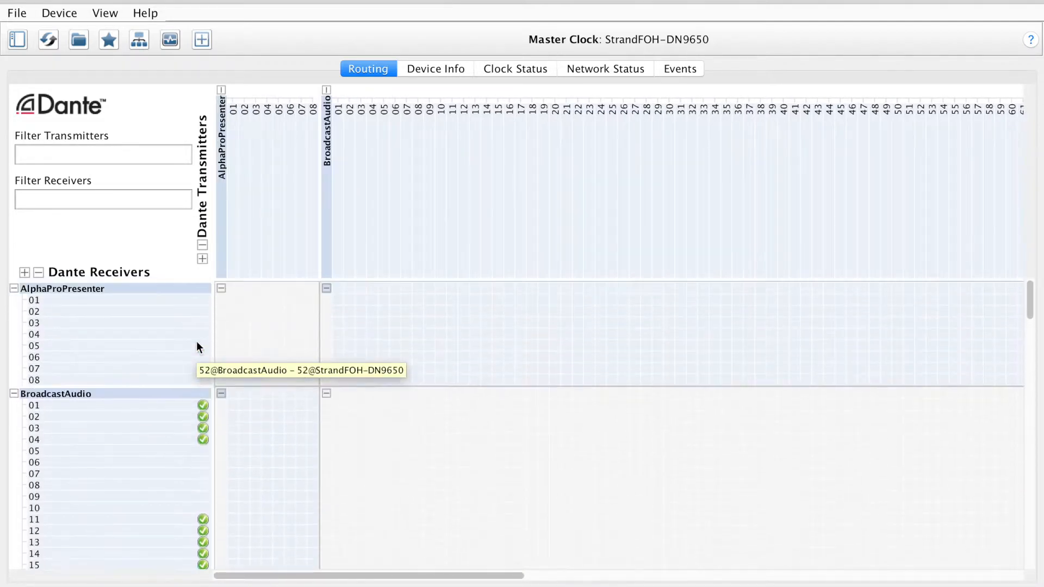
Step: Collapse the BroadcastAudio receiver and review the subscriptions of the RedNetD16-AES-Out and StrandFOH-DN9650 receive channels
left_click(13, 393)
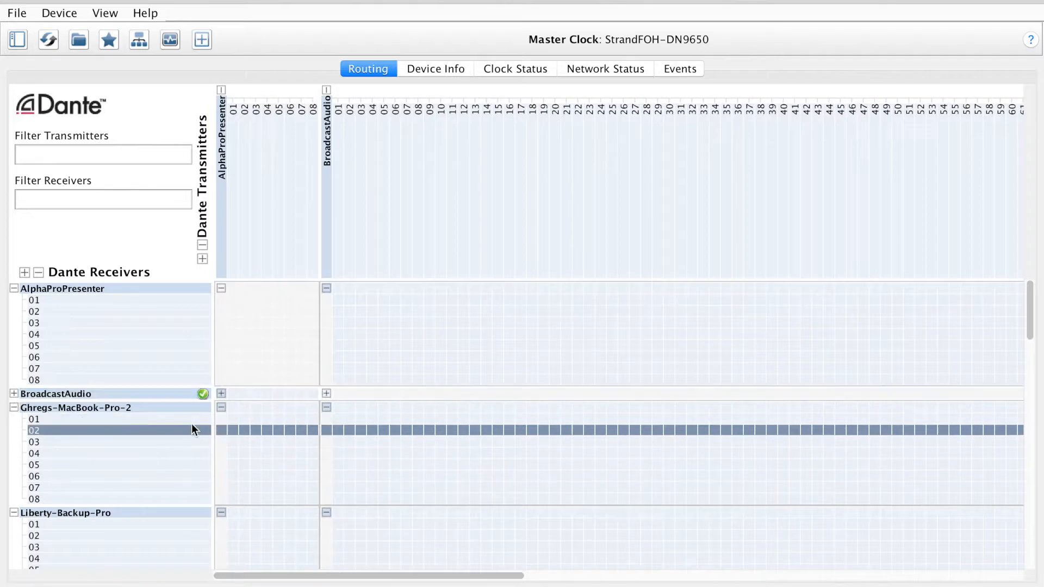
scroll(191, 424, "down", 5)
scroll(192, 423, "down", 7)
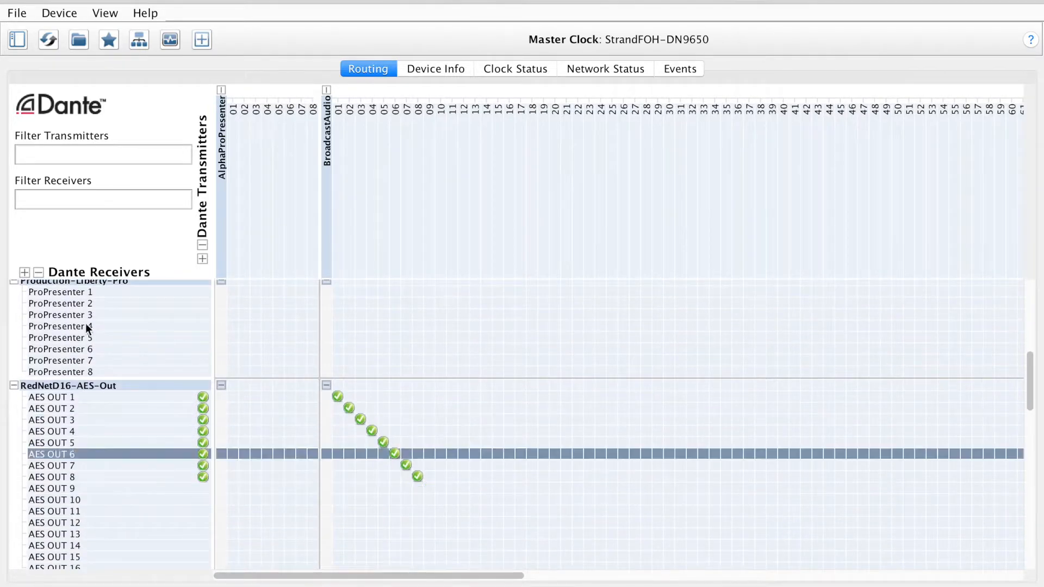
scroll(102, 468, "down", 4)
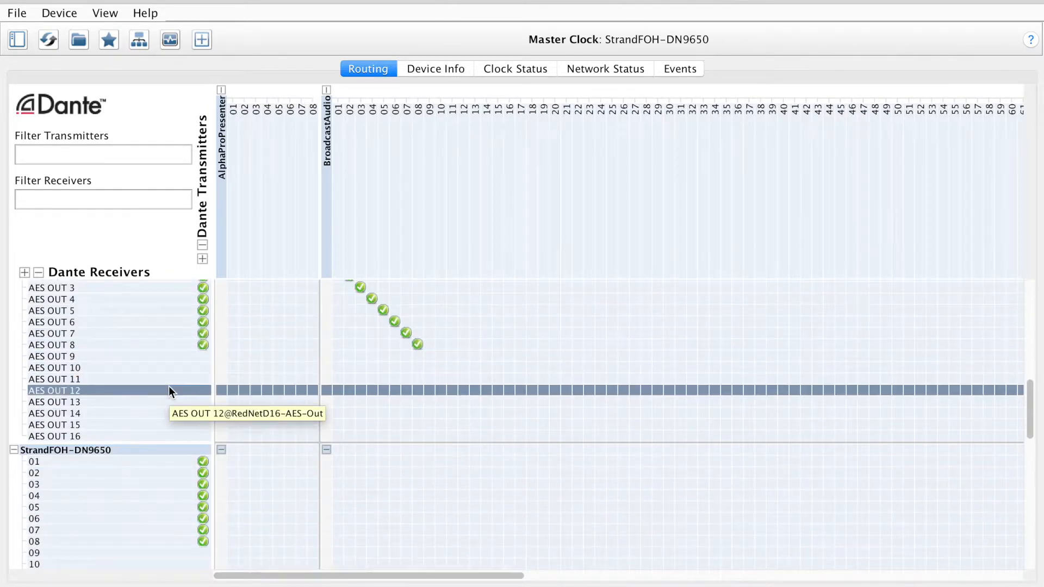
scroll(169, 390, "up", 1)
scroll(169, 392, "down", 5)
scroll(177, 410, "up", 2)
scroll(179, 411, "up", 6)
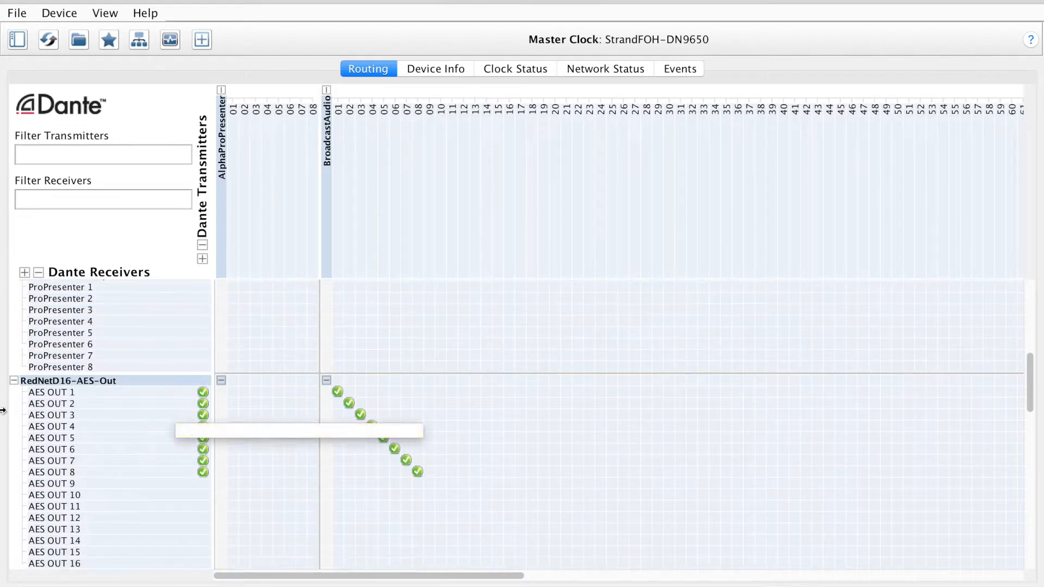
Step: Collapse the RedNetD16-AES-Out, Production-Liberty-Pro, Liberty-Backup-Pro, MacBook Pro and AlphaProPresenter receivers, leaving StrandFOH-DN9650 expanded
left_click(13, 380)
scroll(82, 332, "up", 3)
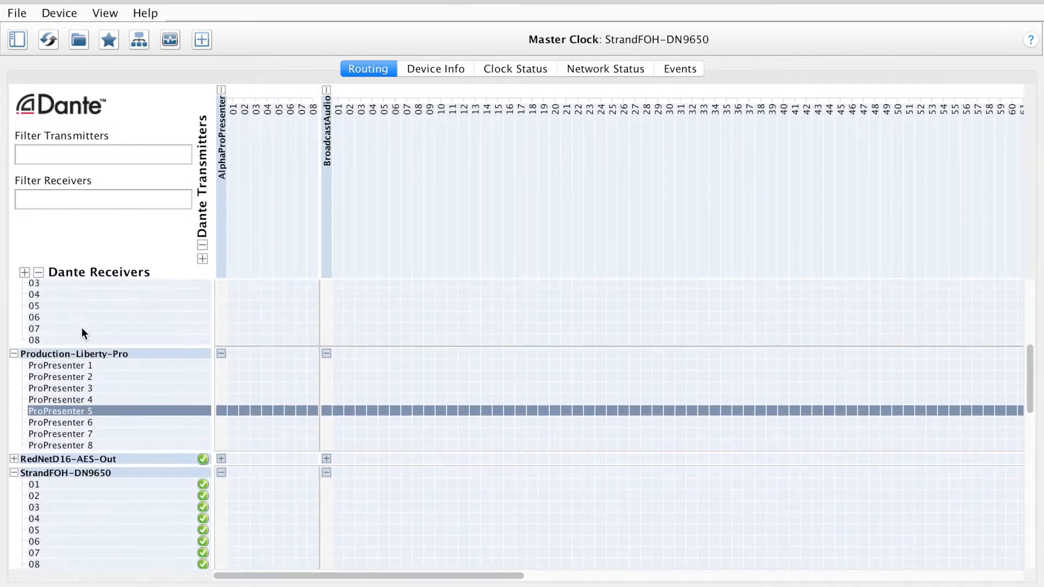
left_click(14, 368)
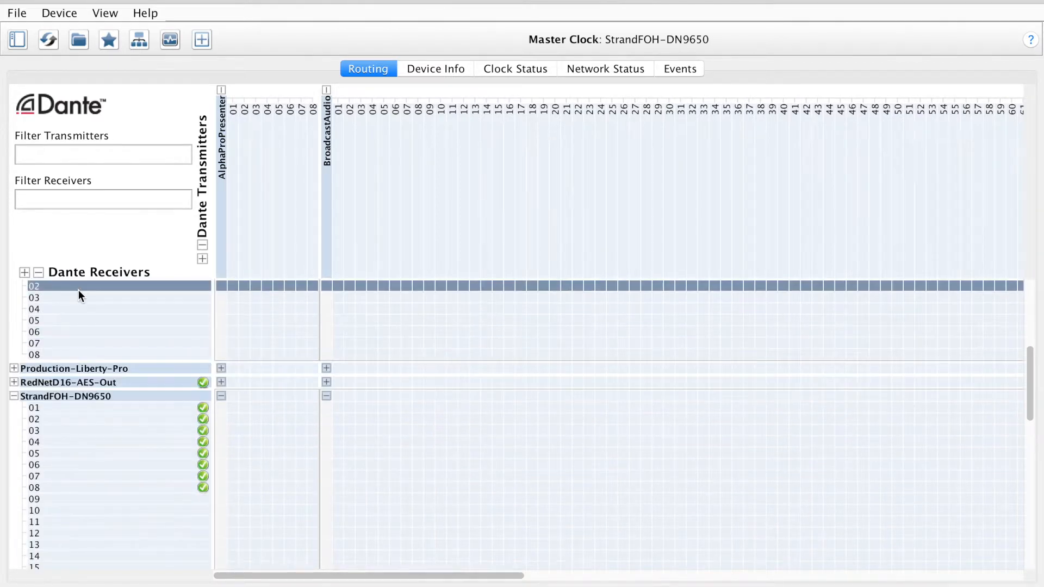
scroll(78, 290, "up", 2)
left_click(14, 337)
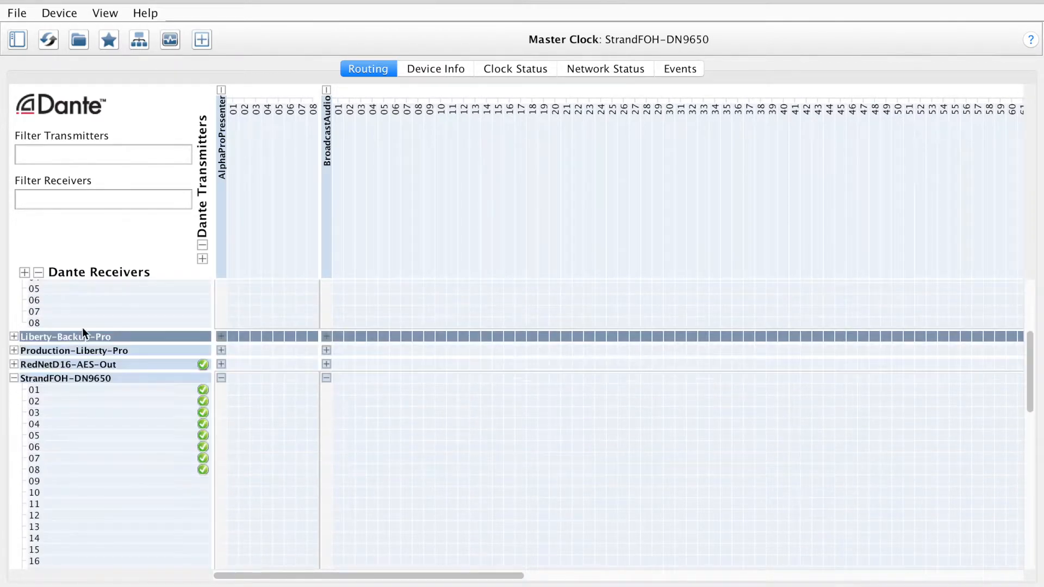
scroll(83, 328, "up", 4)
left_click(14, 363)
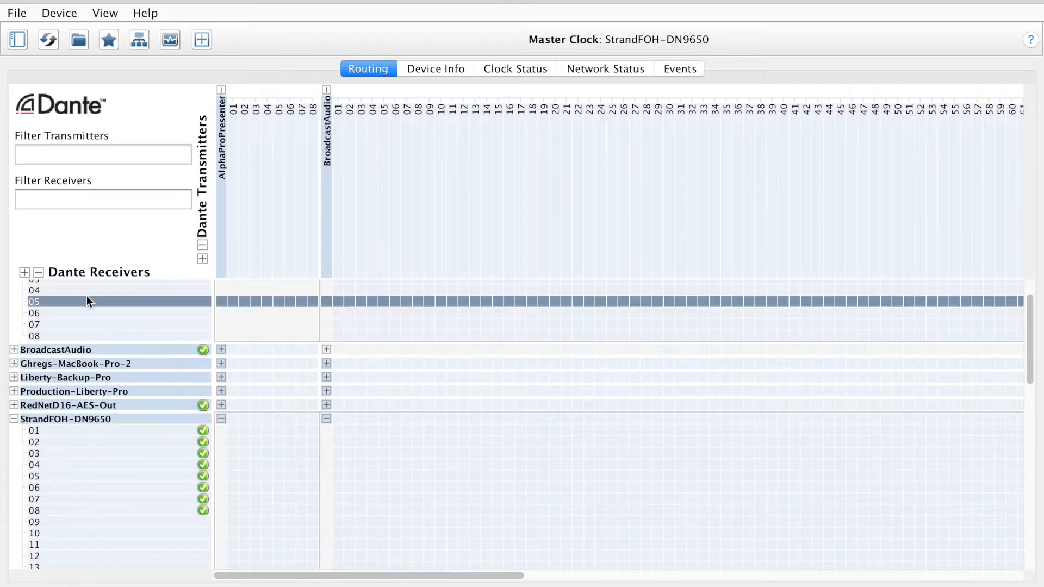
scroll(87, 295, "up", 2)
left_click(14, 288)
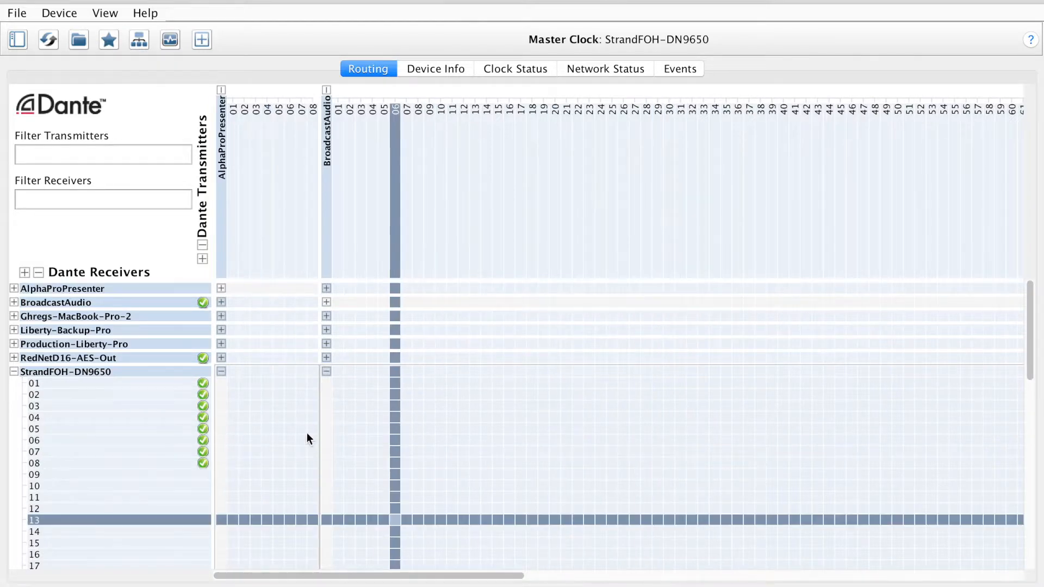
Step: Locate the transmitter feeding StrandFOH-DN9650's first eight channels and collapse the BroadcastAudio and AlphaProPresenter transmitters
scroll(563, 221, "right", 3)
scroll(563, 221, "right", 5)
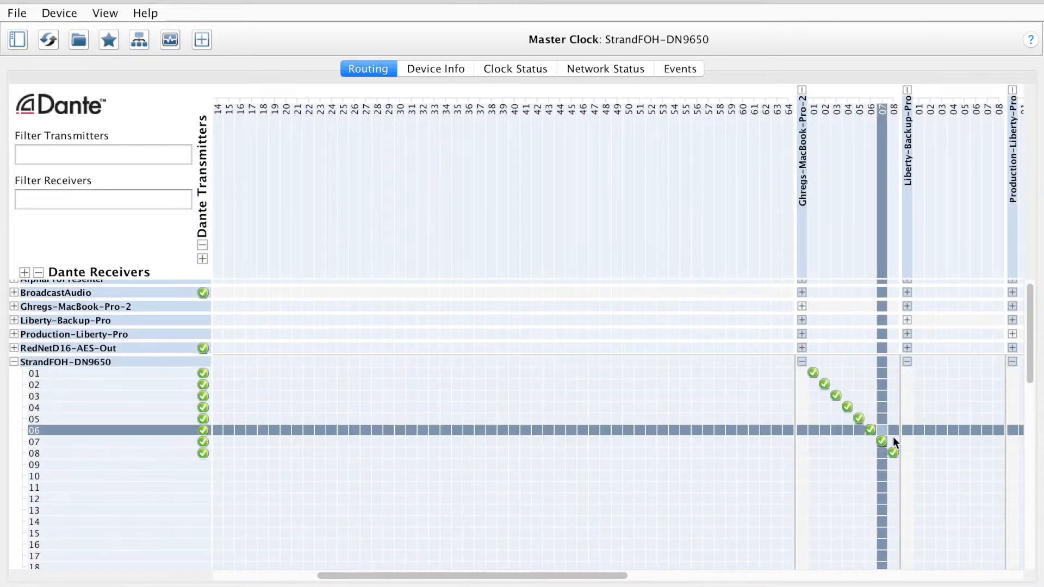
scroll(508, 124, "left", 10)
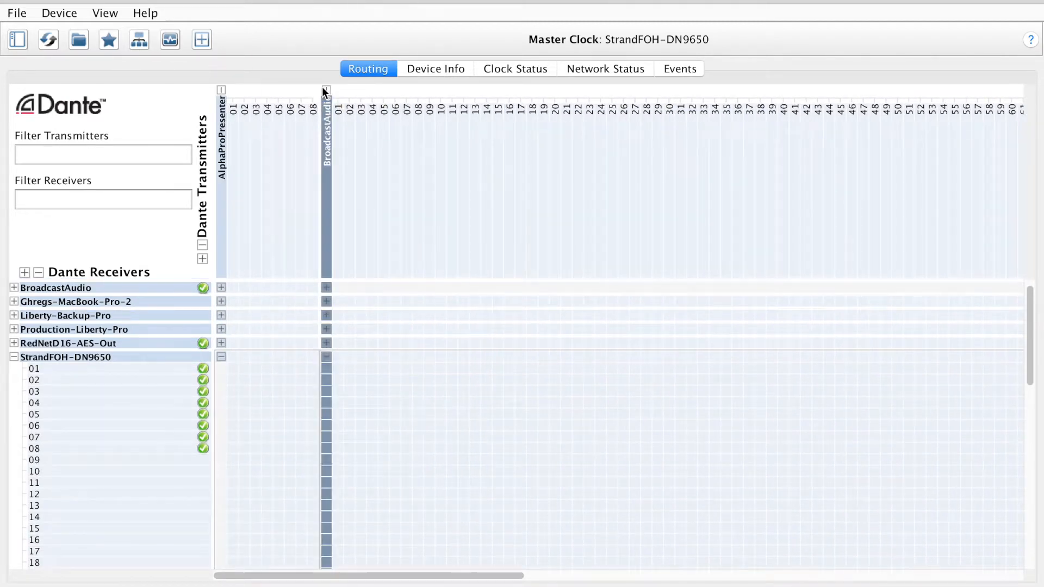
left_click(326, 91)
left_click(221, 91)
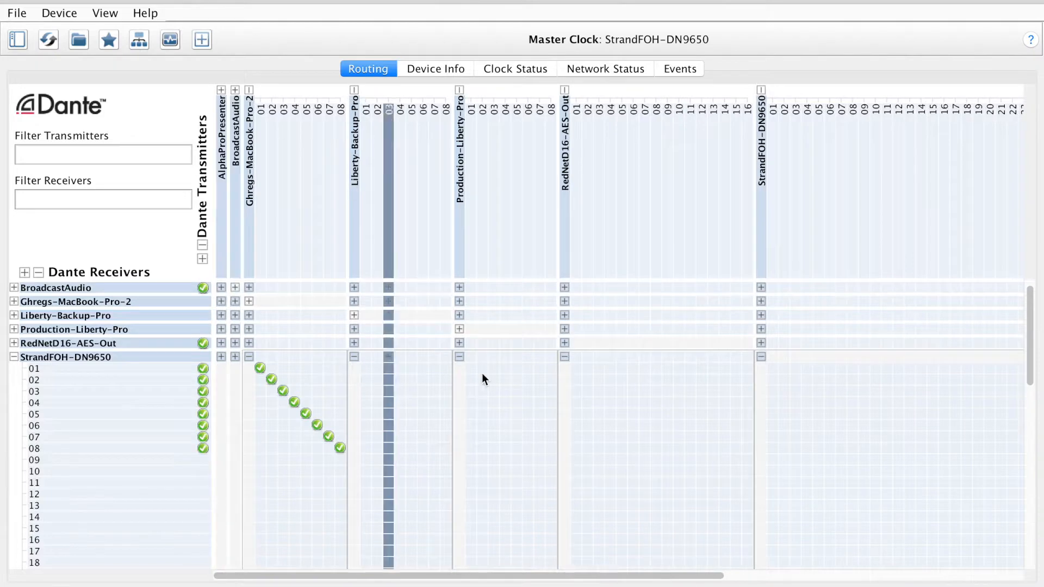
scroll(482, 373, "down", 1)
scroll(482, 373, "up", 2)
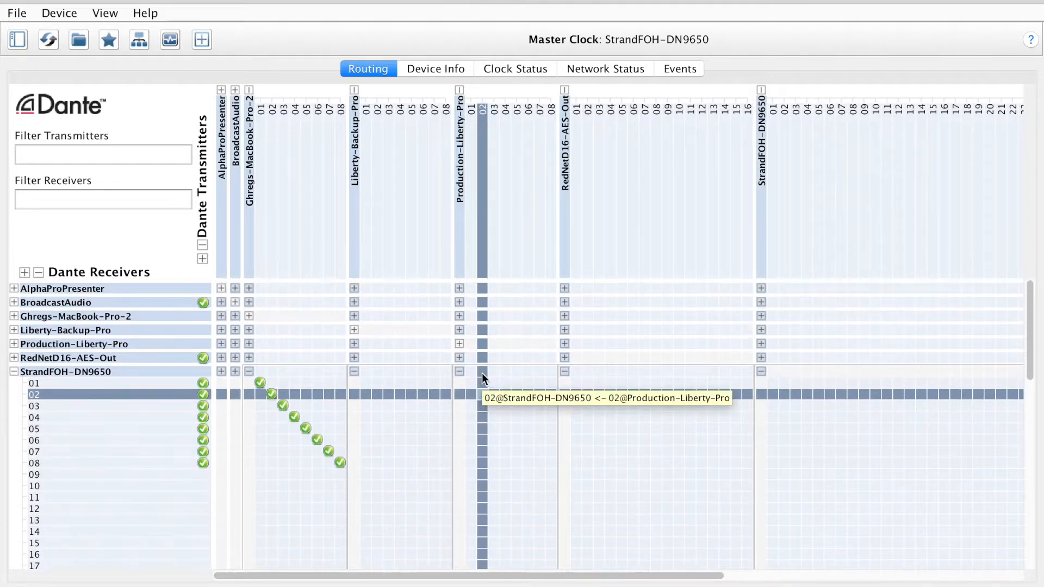
Step: Collapse the Production-Liberty-Pro, RedNetD16-AES-Out, Liberty-Backup-Pro and StrandFOH-DN9650 transmitters, leaving only the MacBook Pro's transmit channels expanded
left_click(461, 88)
left_click(473, 90)
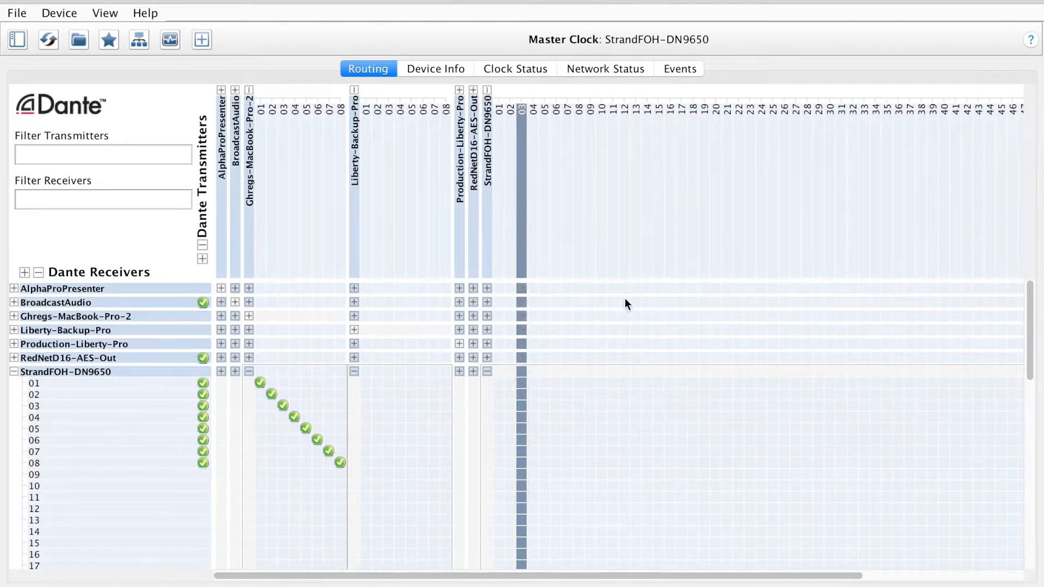
scroll(625, 300, "down", 10)
scroll(624, 298, "up", 10)
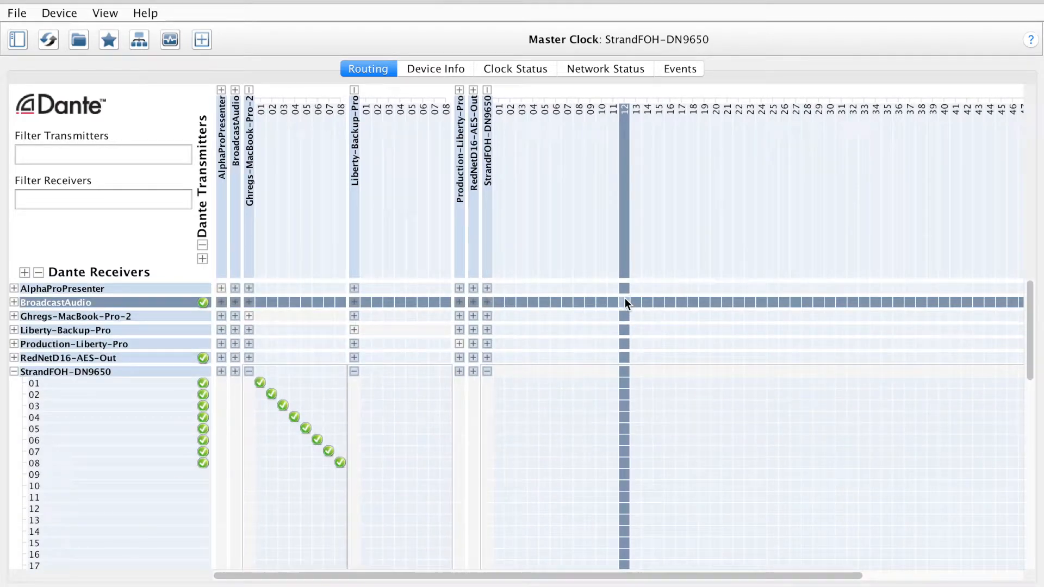
left_click(355, 90)
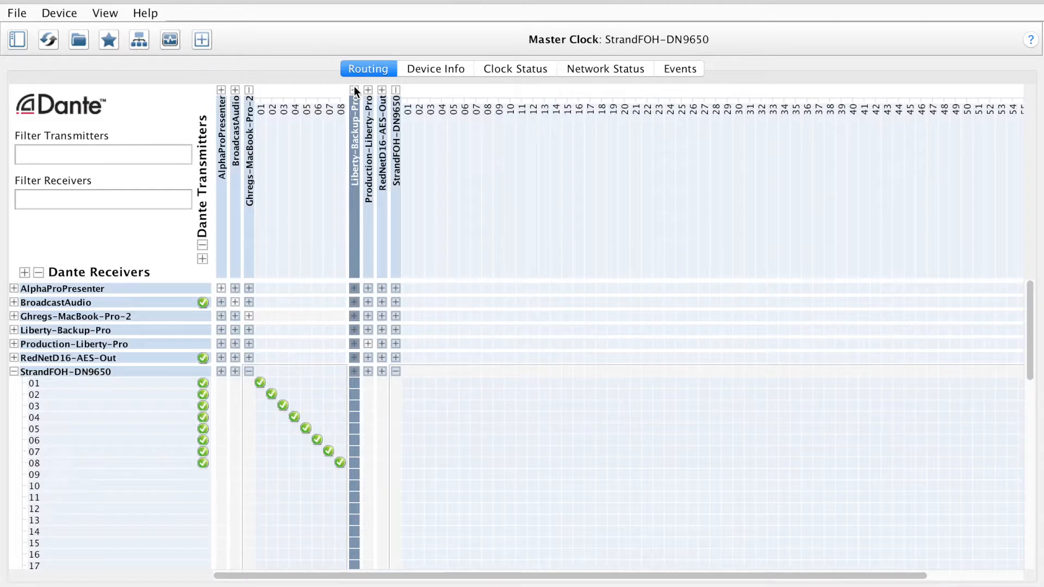
left_click(396, 89)
Step: Examine the subscriptions of StrandFOH-DN9650's receive channels up to 64, focusing on channels 25 to 32 fed by the MacBook Pro
scroll(310, 449, "down", 2)
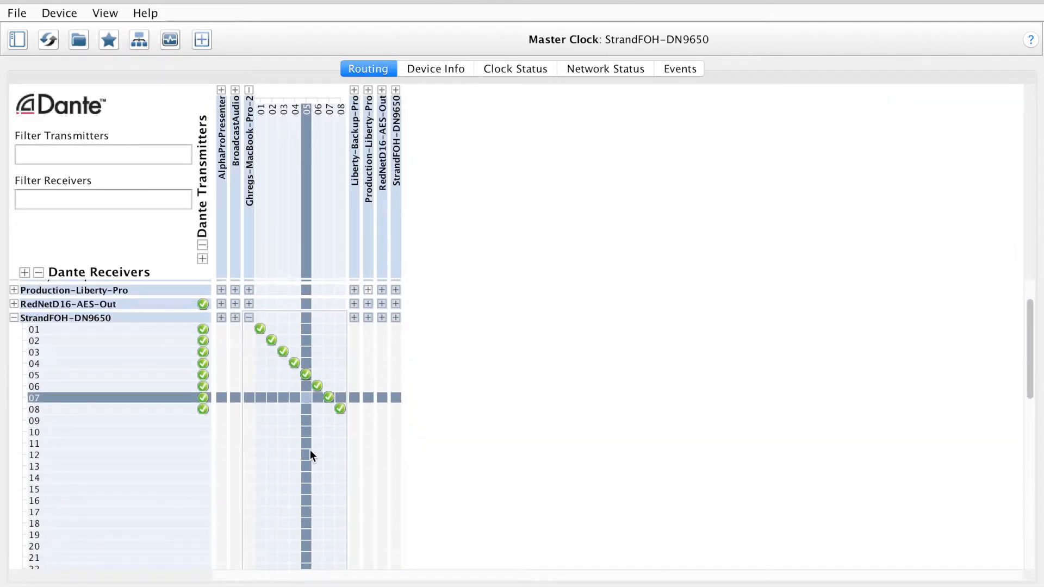
scroll(310, 450, "down", 1)
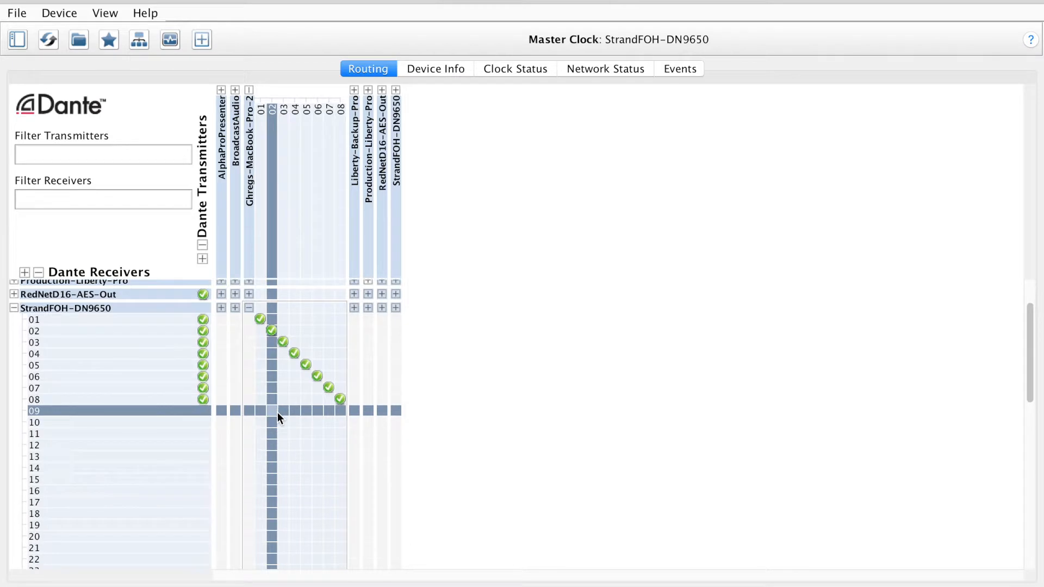
scroll(278, 415, "down", 4)
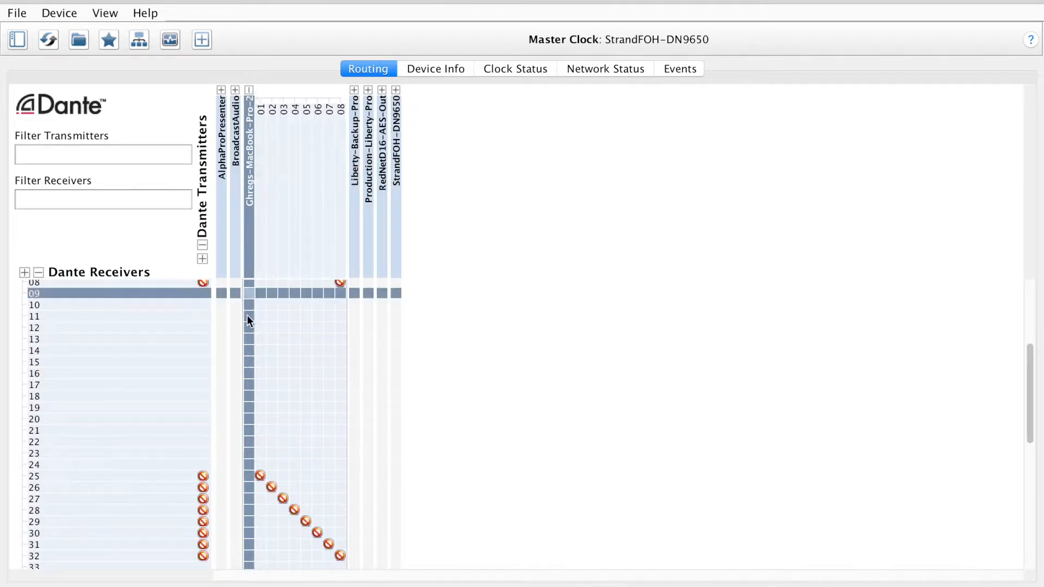
scroll(262, 523, "down", 1)
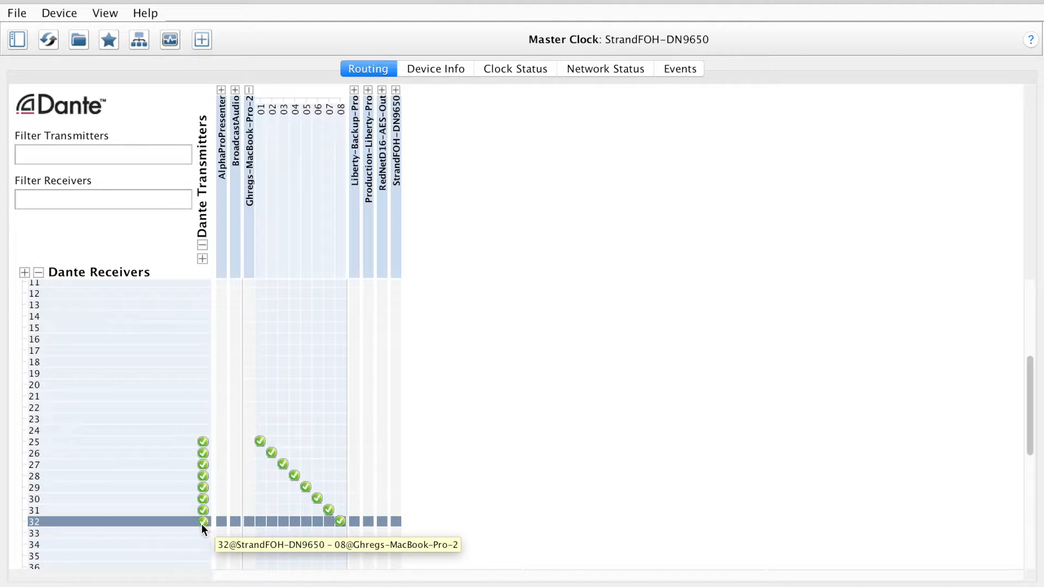
scroll(330, 435, "down", 2)
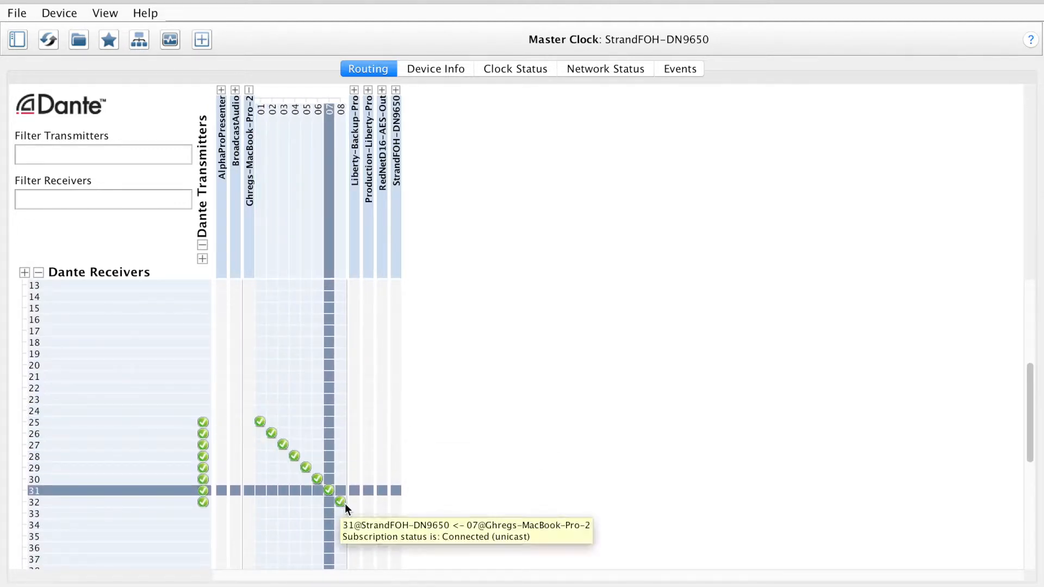
scroll(550, 376, "down", 1)
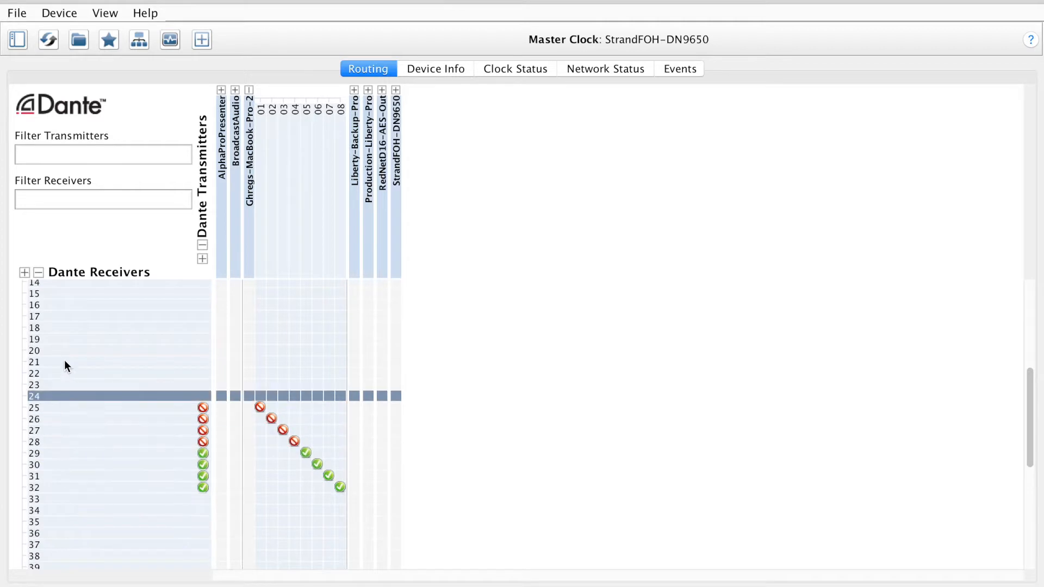
scroll(67, 344, "up", 3)
scroll(68, 342, "down", 11)
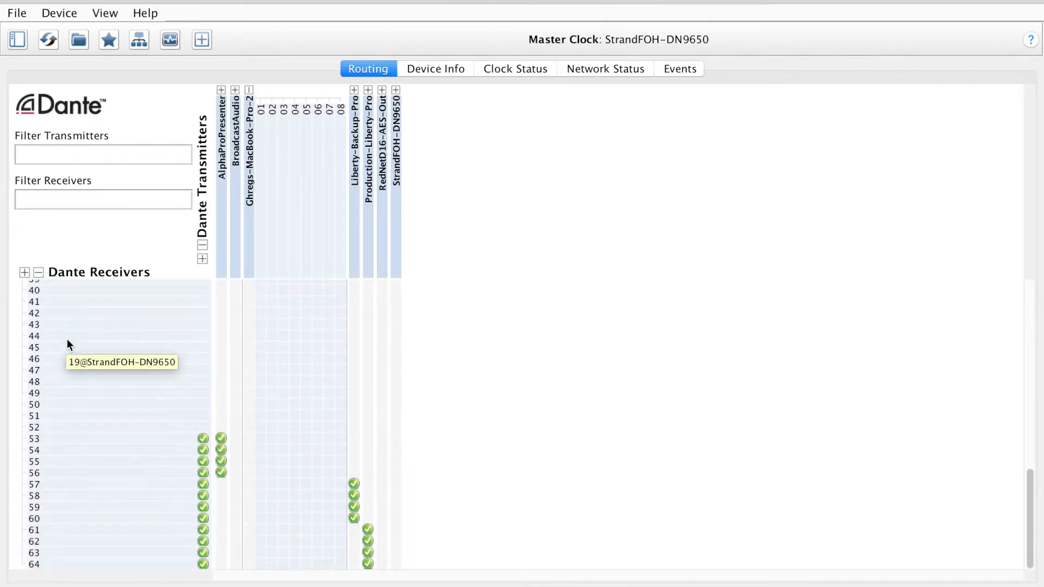
scroll(129, 444, "up", 4)
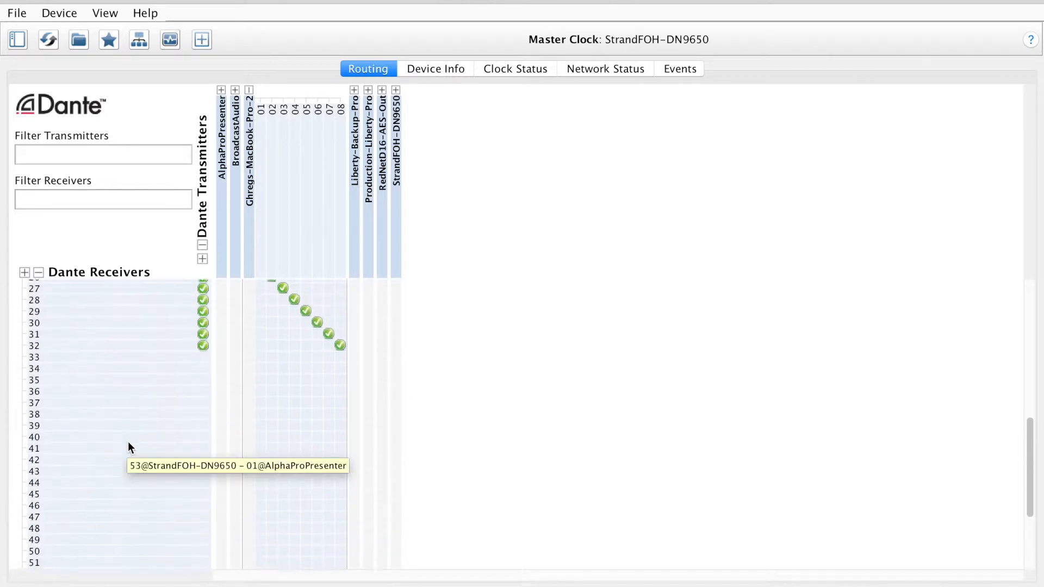
scroll(129, 442, "up", 3)
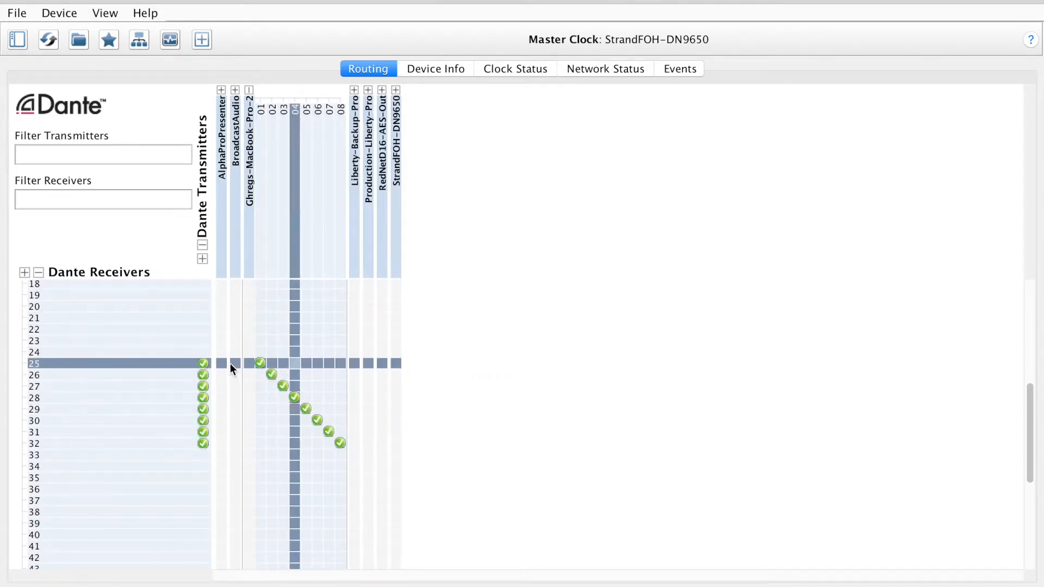
mouse_move(260, 366)
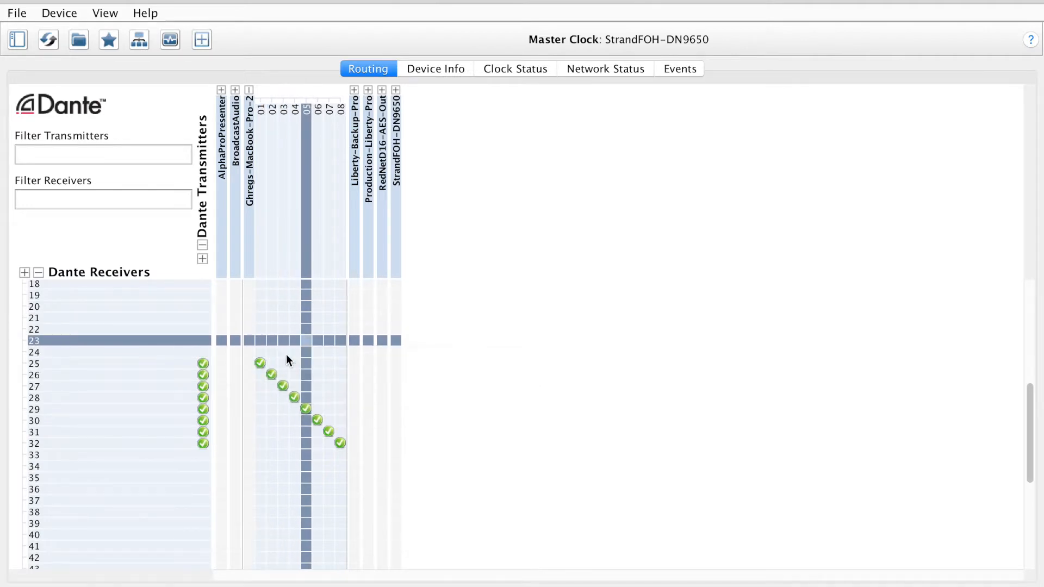
Step: Remove the MacBook Pro's transmit channels 01 and 02 from StrandFOH-DN9650's receive channels 25 and 26, and restore both subscriptions
left_click(269, 372)
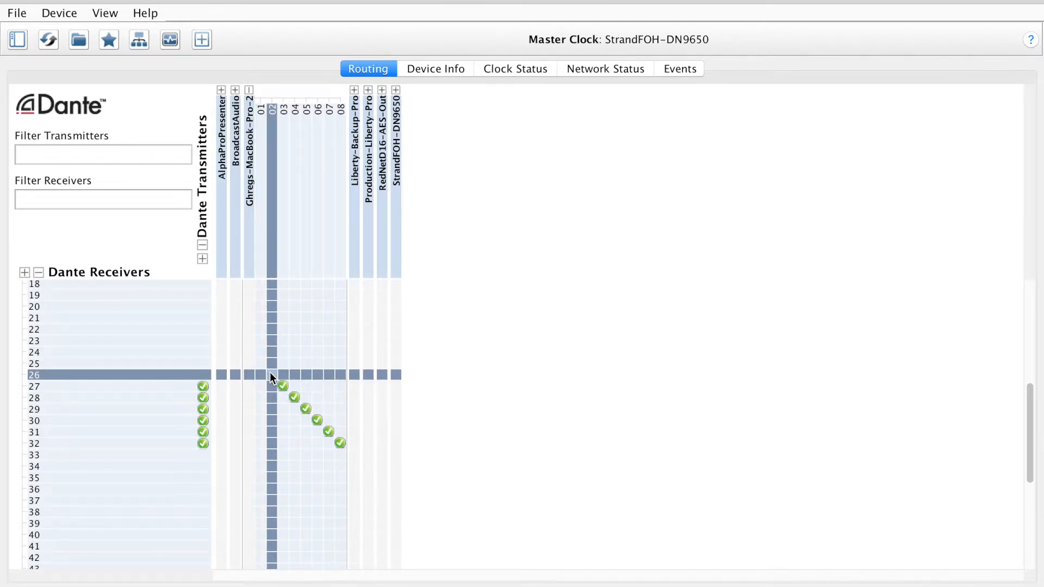
left_click(270, 373)
left_click(260, 363)
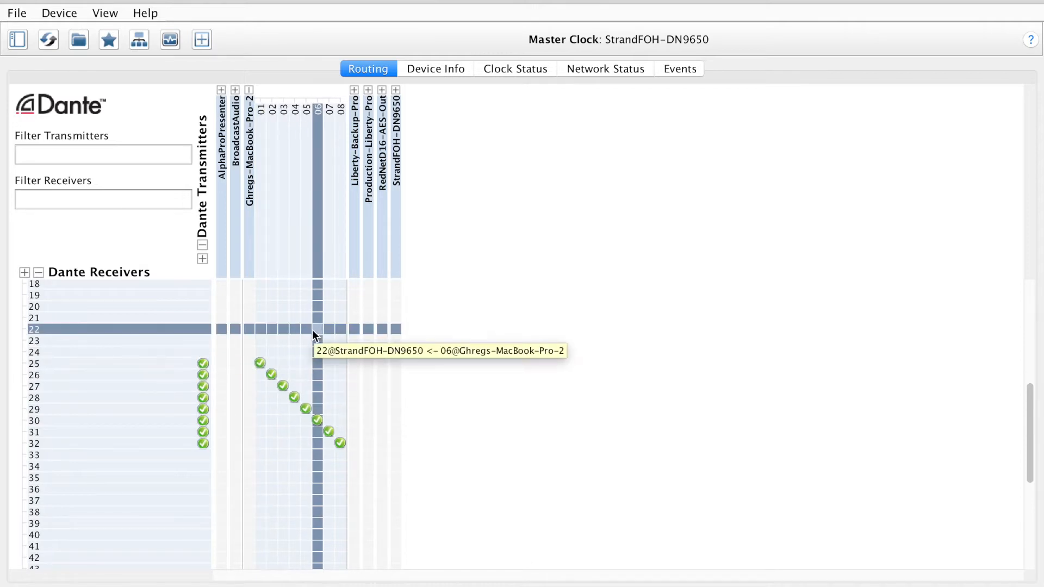
Step: Examine StrandFOH-DN9650's receive-channel subscriptions up to channel 60, comparing channels 01 to 08 with channels 25 to 32
scroll(278, 370, "down", 5)
scroll(278, 371, "down", 3)
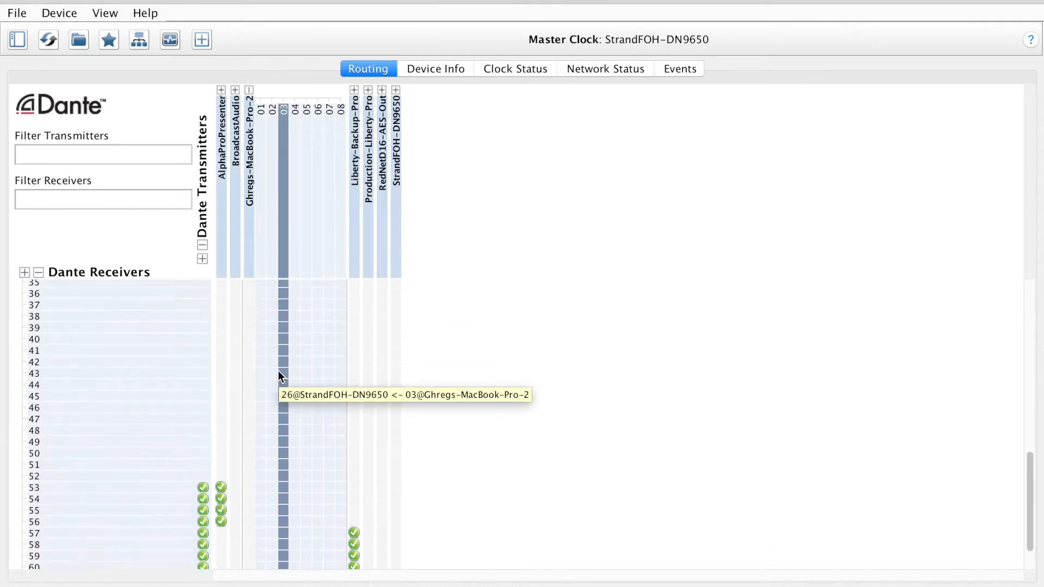
scroll(278, 371, "up", 4)
scroll(279, 372, "up", 6)
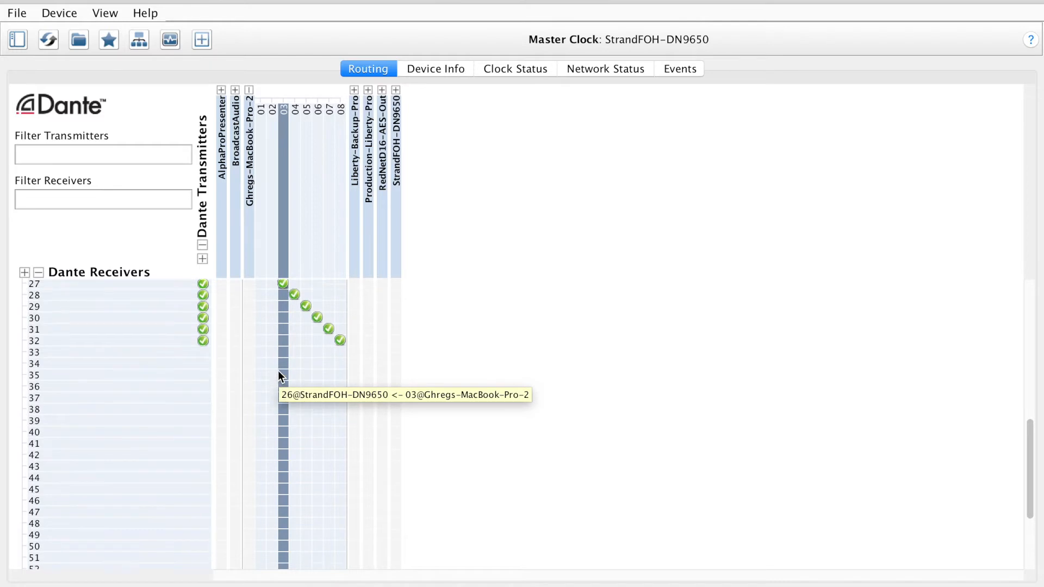
scroll(279, 372, "up", 1)
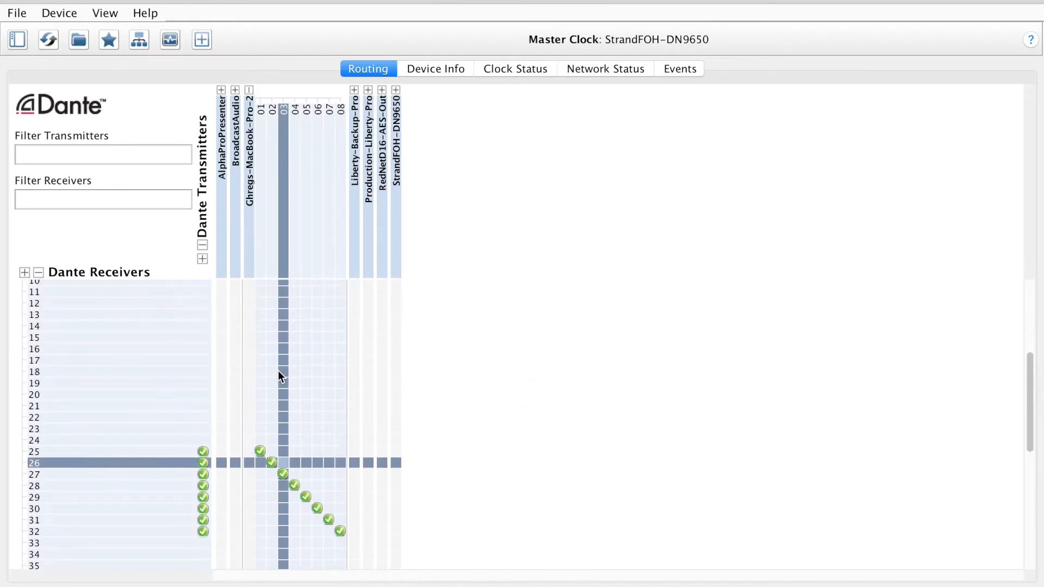
scroll(278, 372, "up", 6)
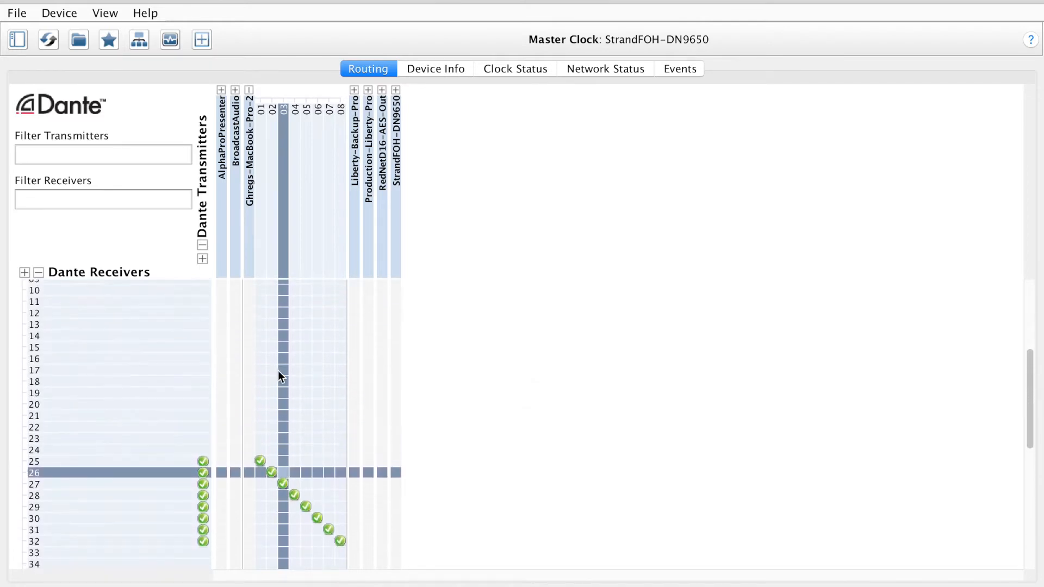
scroll(279, 370, "down", 2)
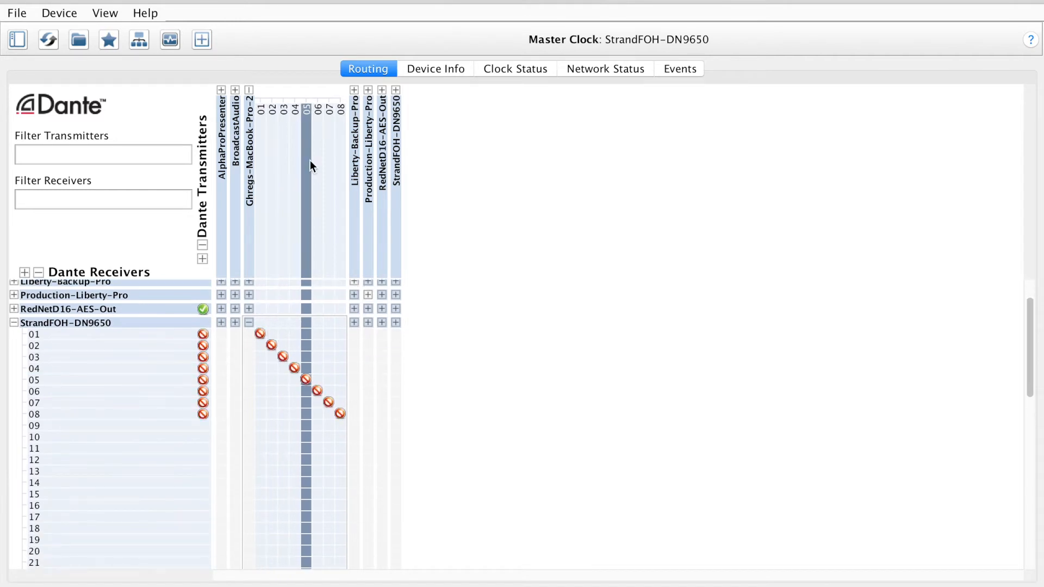
scroll(309, 433, "down", 5)
scroll(309, 433, "down", 2)
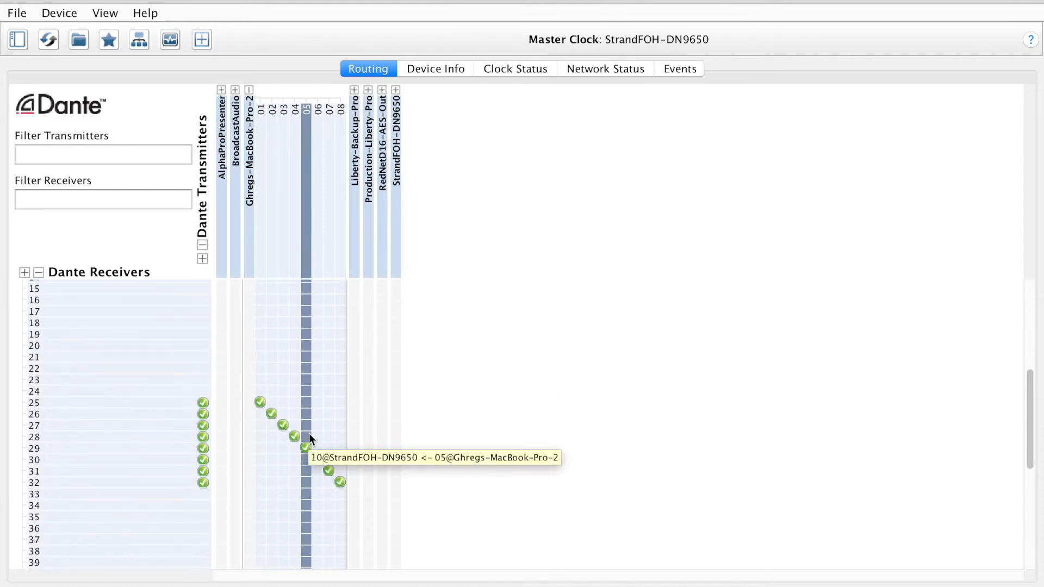
scroll(309, 432, "up", 7)
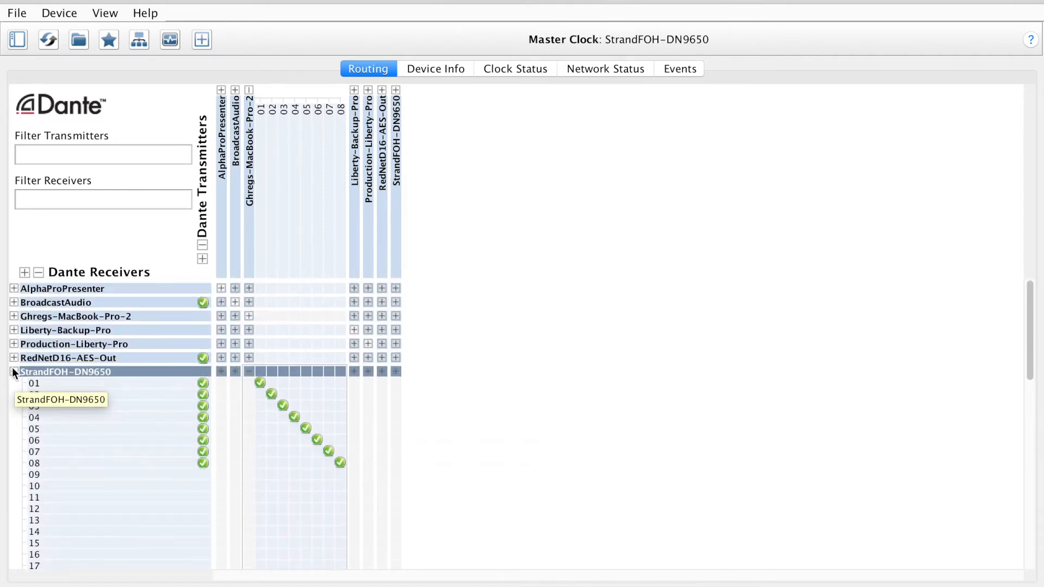
Step: Move the MacBook Pro's transmit channel 02 from StrandFOH-DN9650's receive channel 26 to 33, and return it to 26
left_click(13, 372)
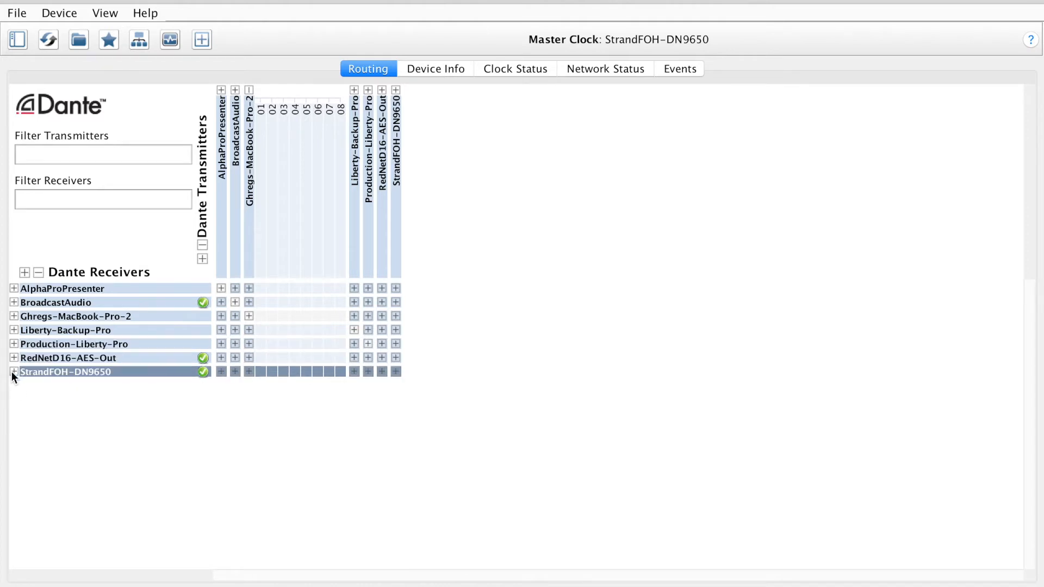
left_click(13, 372)
scroll(330, 488, "down", 7)
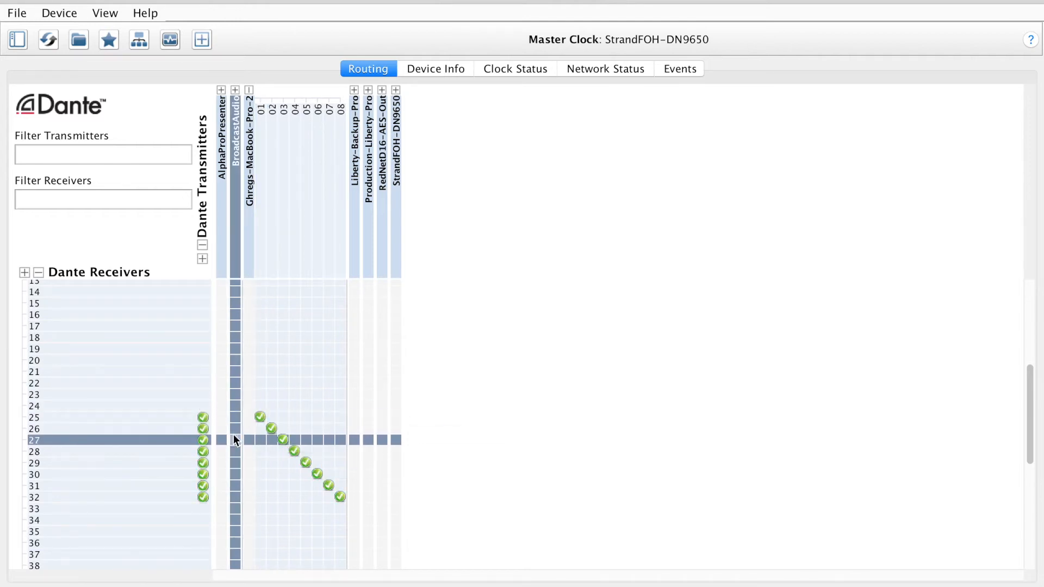
left_click(272, 433)
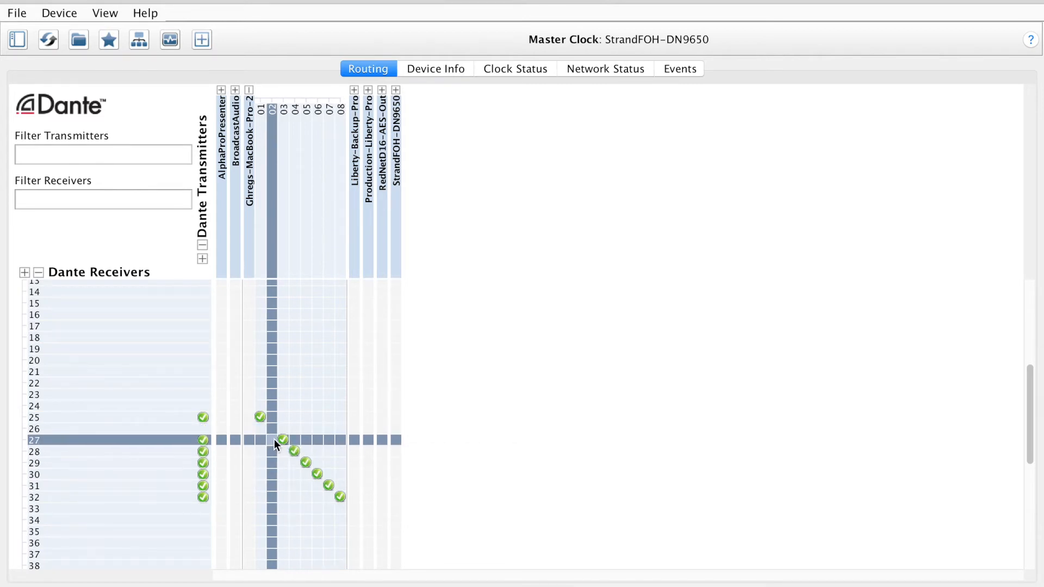
left_click(273, 508)
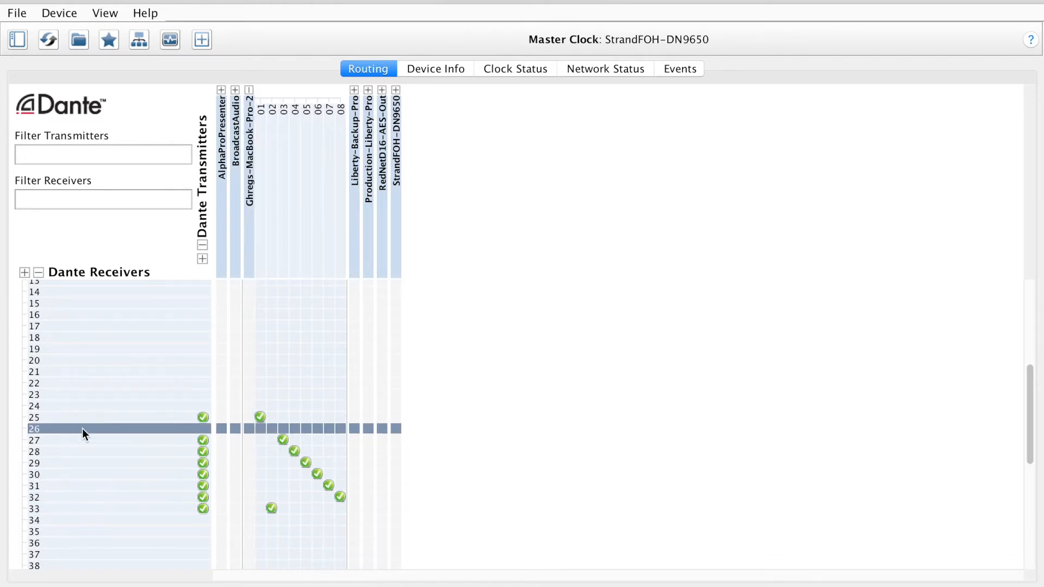
left_click(272, 509)
left_click(272, 429)
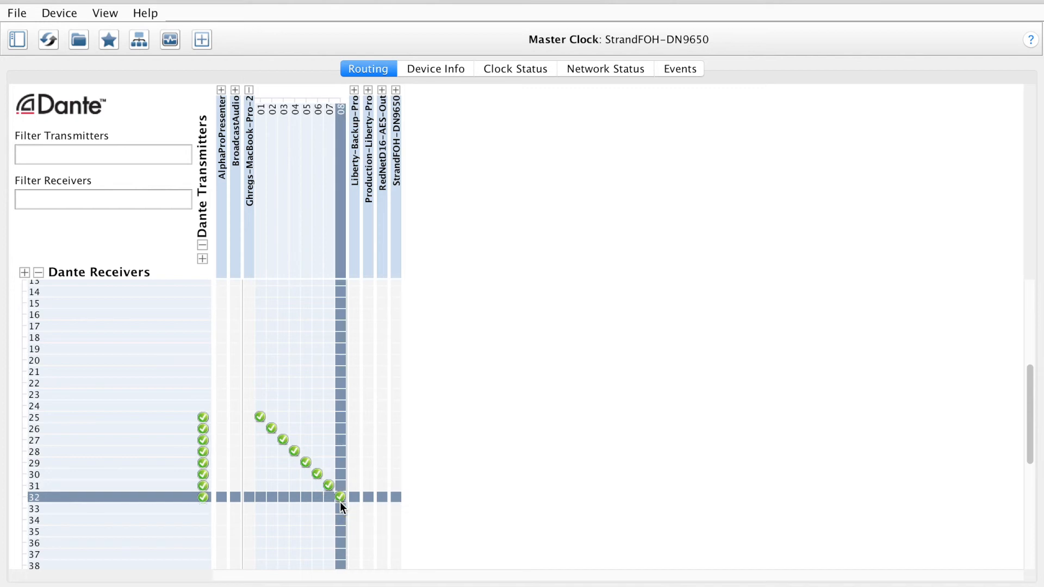
Step: Collapse all Dante receivers and the MacBook Pro transmitter in the routing grid
mouse_move(257, 426)
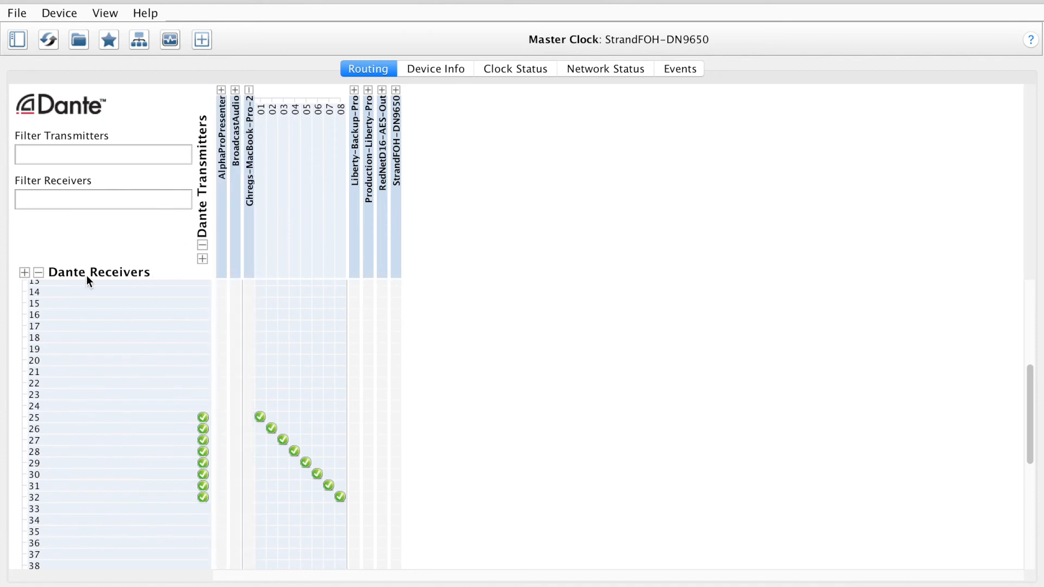
scroll(88, 280, "down", 1)
scroll(240, 421, "down", 4)
scroll(242, 432, "up", 7)
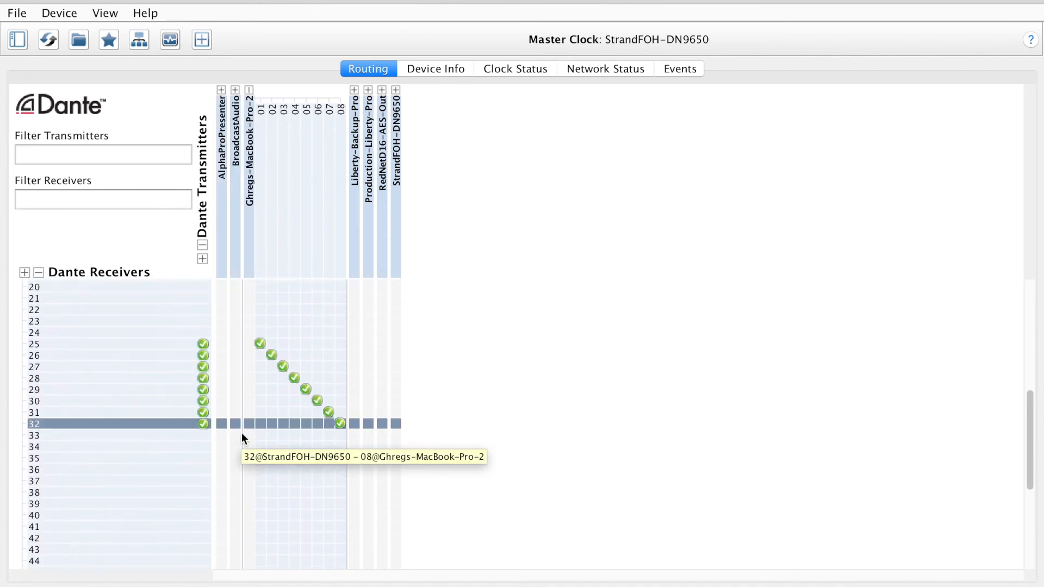
left_click(38, 273)
left_click(249, 90)
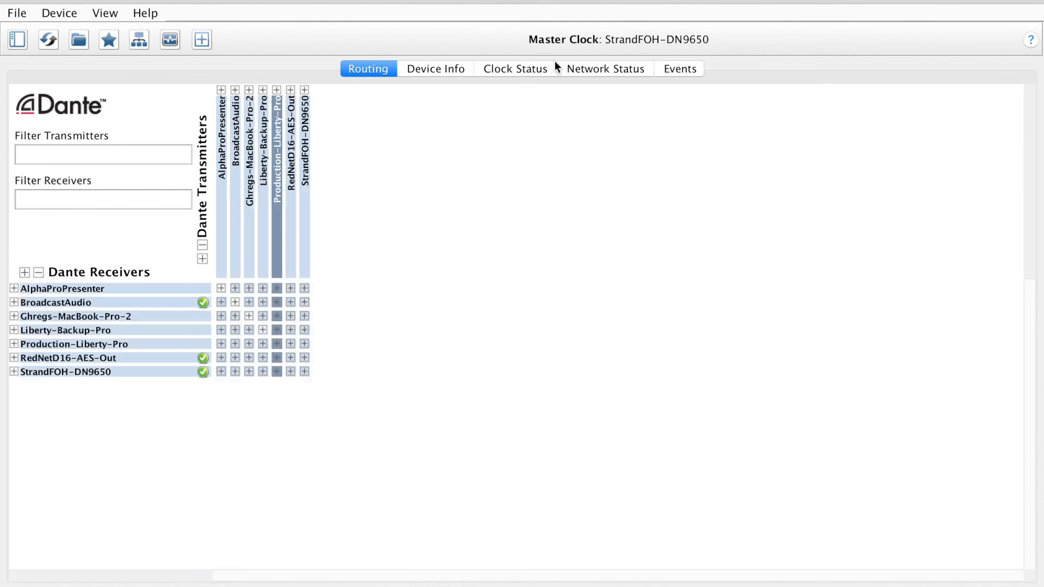